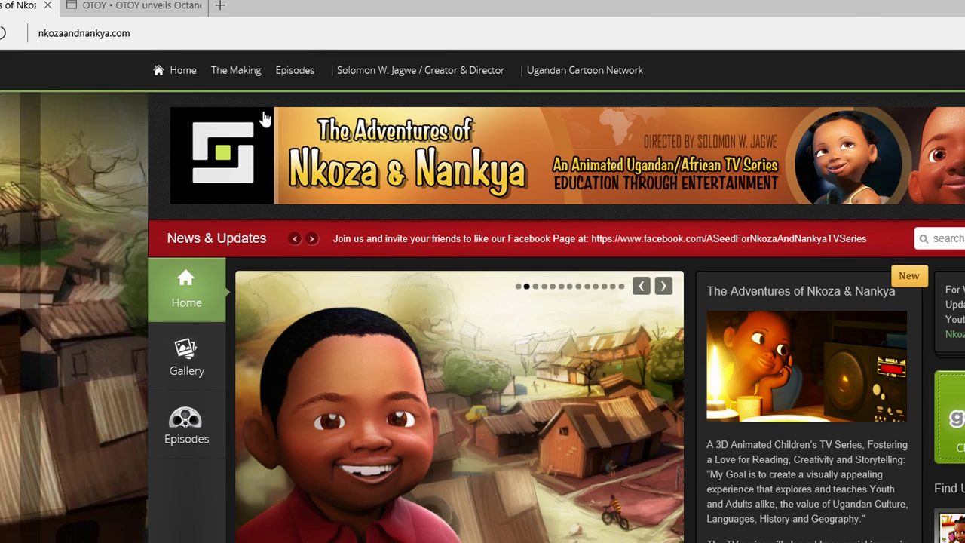
- Switch Edge to the OTOY article announcing OctaneRender 3
left_click(139, 11)
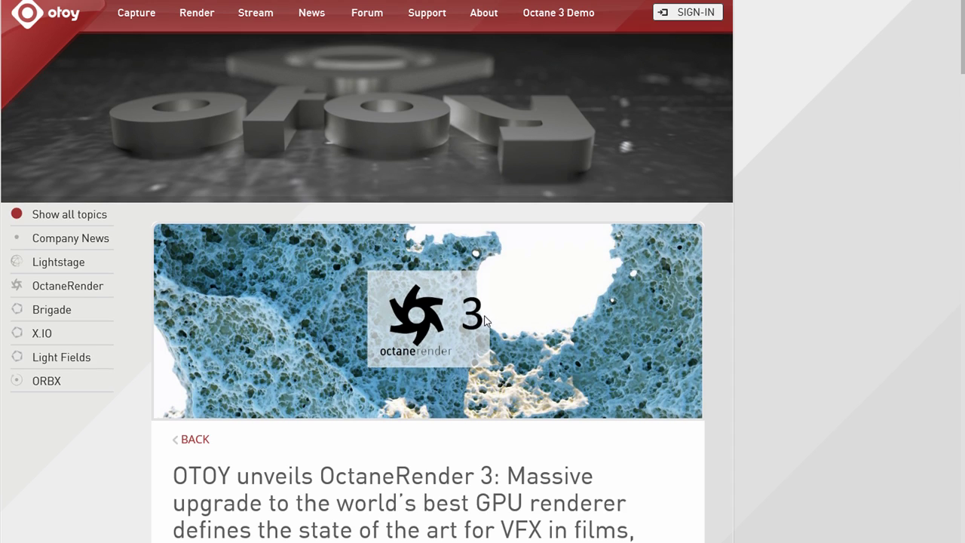
scroll(531, 291, "down", 3)
scroll(530, 286, "down", 3)
scroll(529, 278, "down", 4)
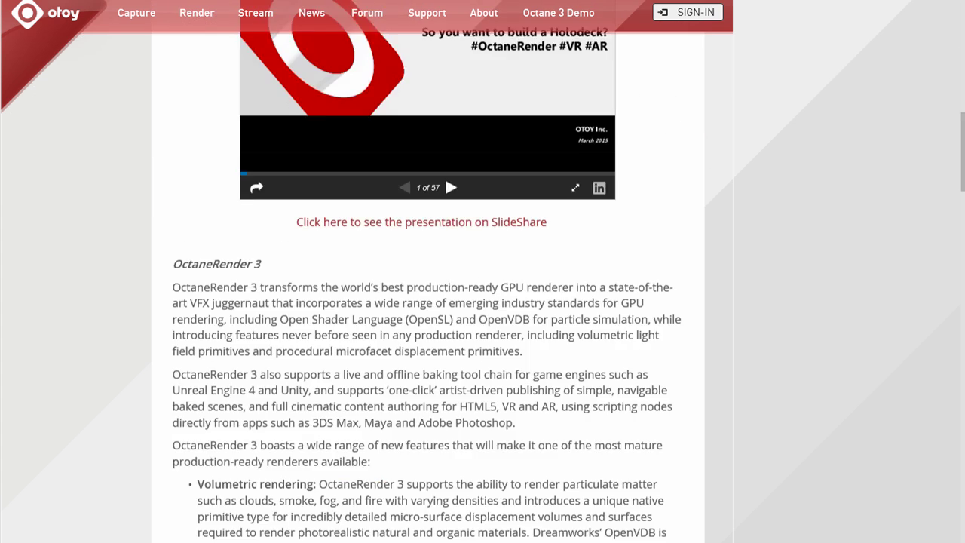
scroll(608, 248, "down", 2)
scroll(595, 251, "down", 2)
scroll(533, 251, "up", 1)
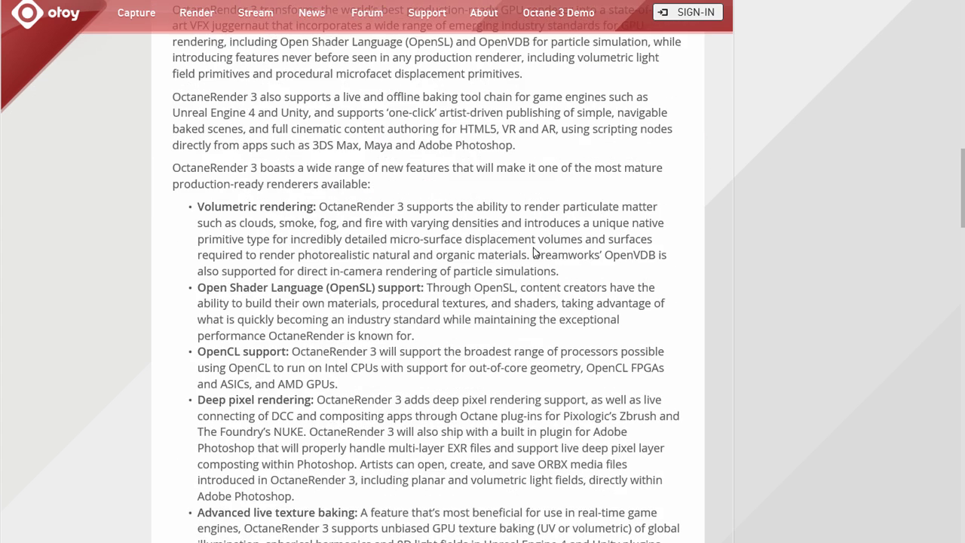
double_click(325, 223)
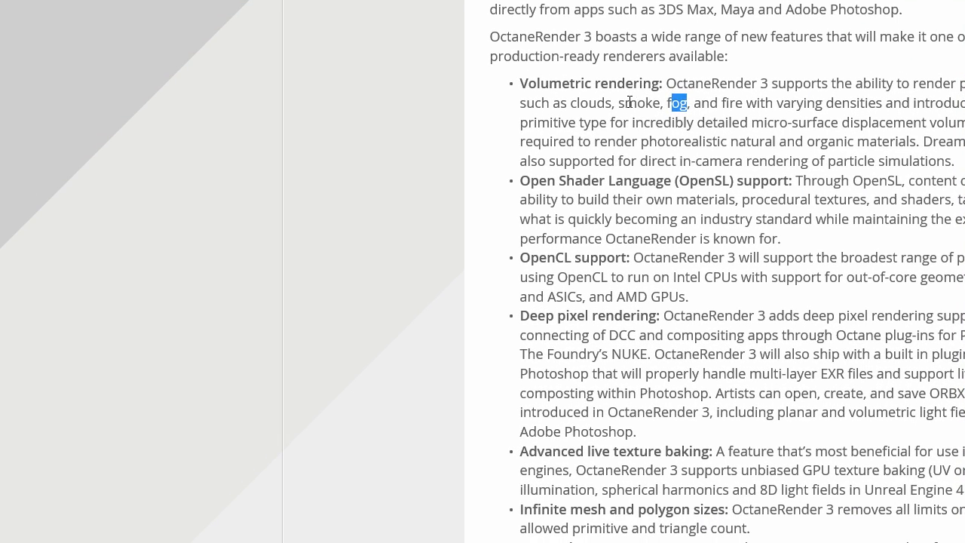
left_click_drag(630, 102, 686, 101)
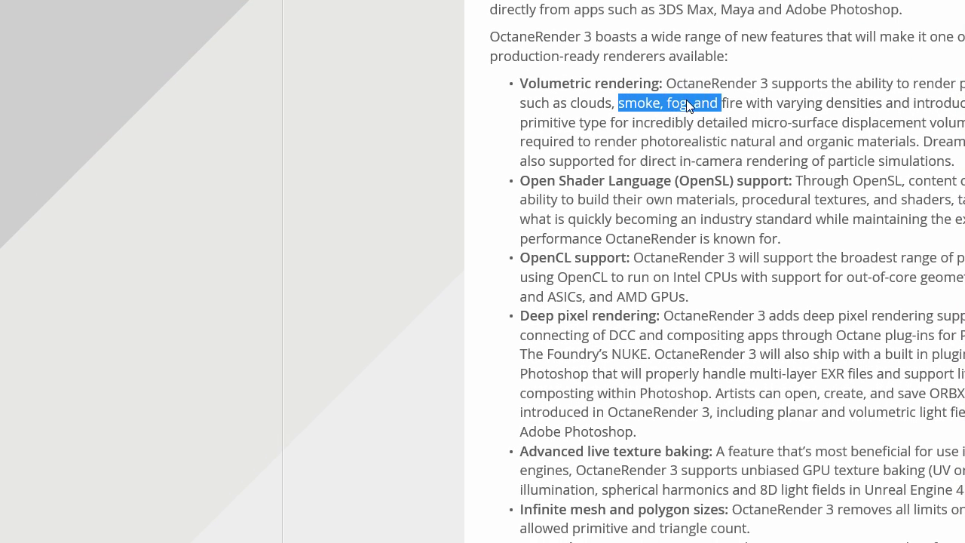
left_click(675, 103)
scroll(724, 153, "up", 5)
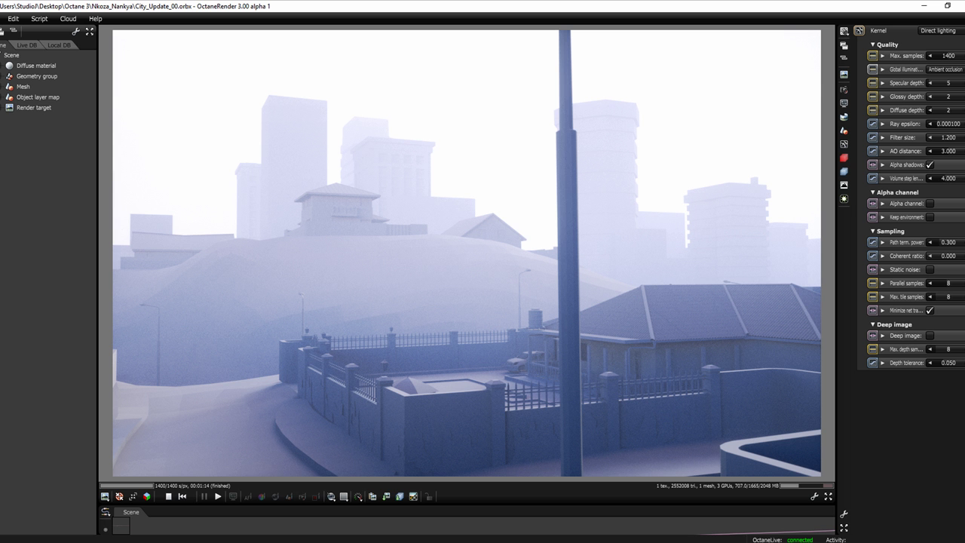
- Bring up the Maya city scene and tumble the view around the walled house from higher up
left_click(343, 513)
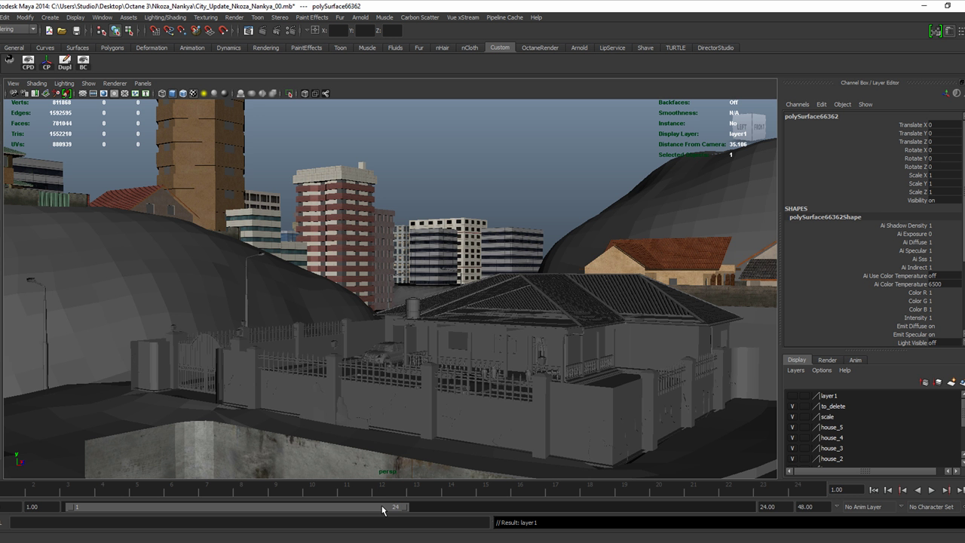
mouse_move(481, 276)
left_mouse_down("alt")
mouse_move(527, 272)
mouse_move(474, 262)
left_mouse_up("alt")
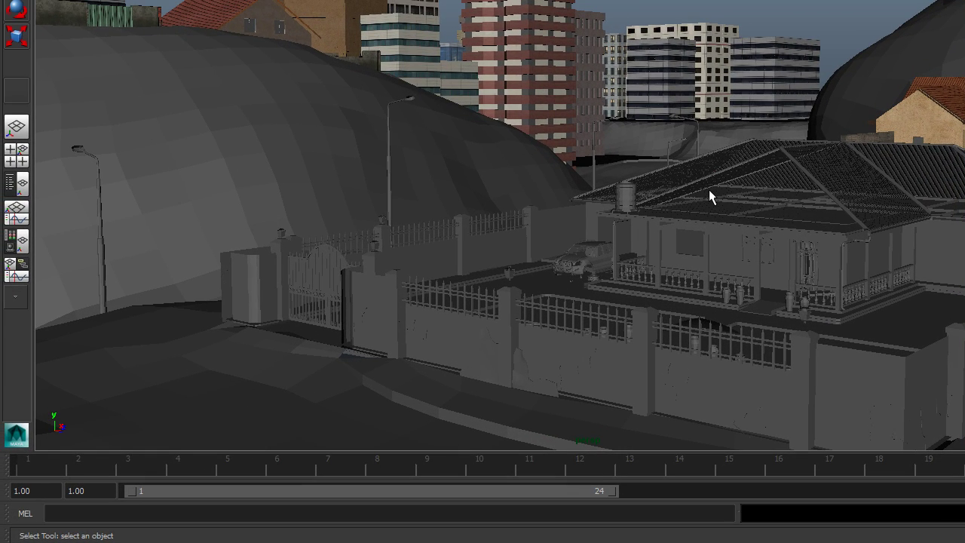
left_click_drag(671, 178, 704, 165, "alt")
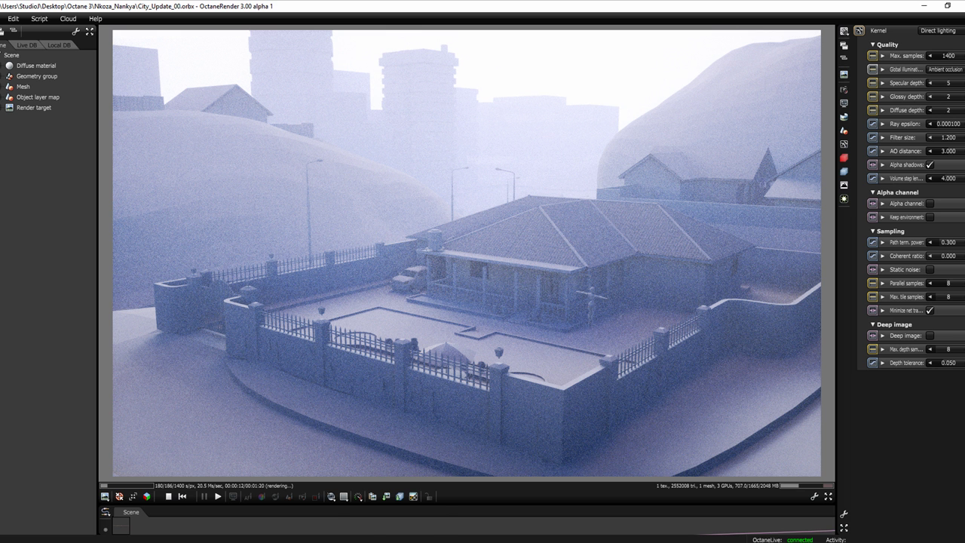
- Bring the Maya city scene to the front and maximize its viewport with Ctrl+Space
left_click(324, 541)
left_click(386, 536)
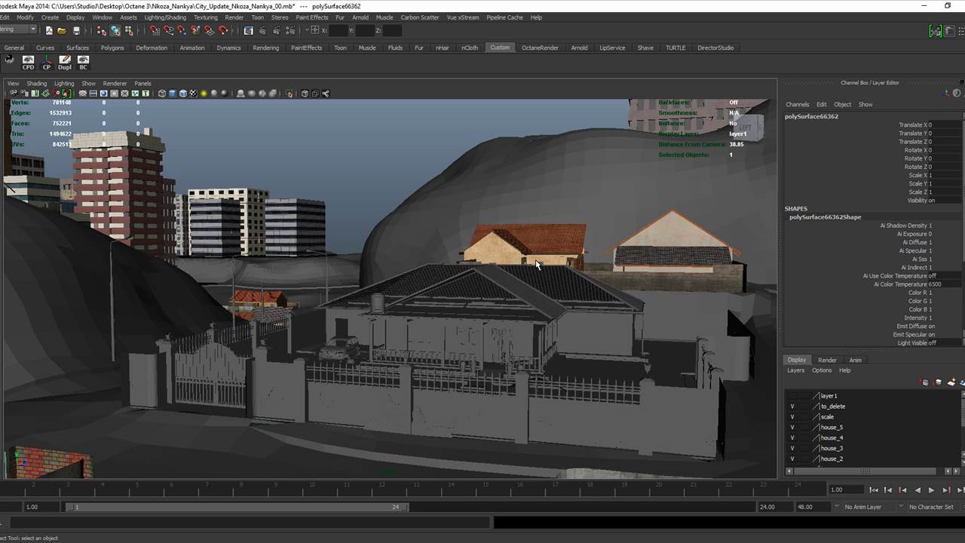
key("ctrl+space")
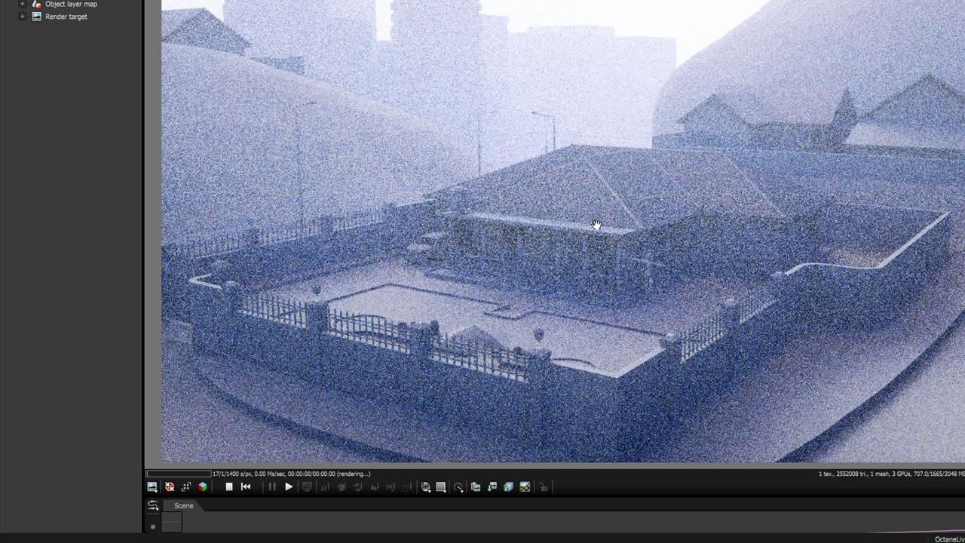
- Dolly the Octane camera closer and lower over the foggy walled house
scroll(596, 225, "up", 5)
scroll(594, 211, "down", 2)
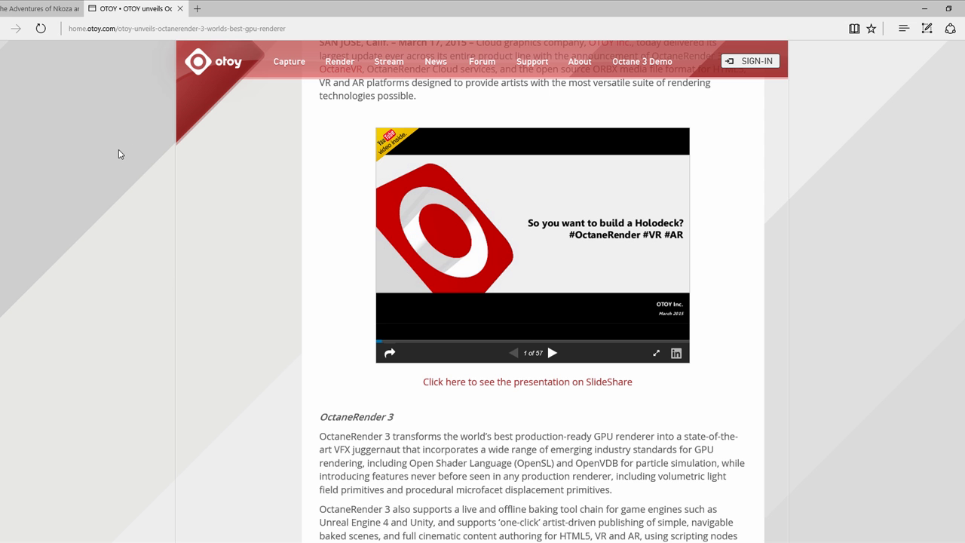
- Go from the Nkoza & Nankya website to the series' Facebook page
left_click(36, 9)
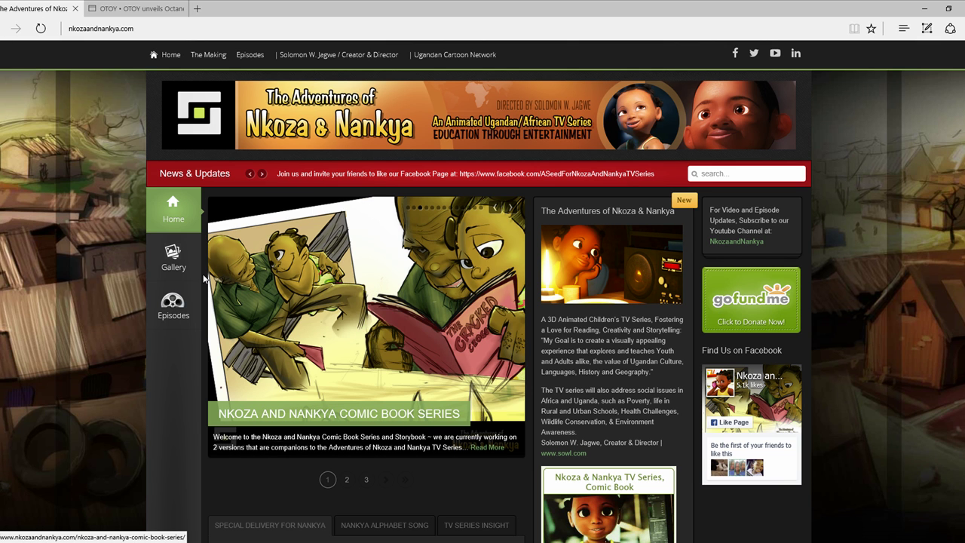
left_click(181, 270)
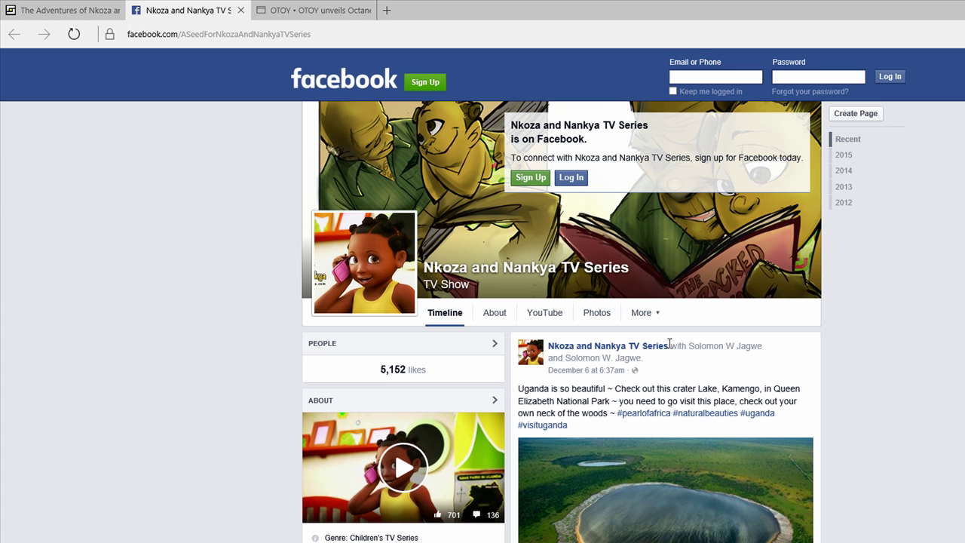
- Scroll the Facebook timeline past the crater post to the December 2 city-render post
scroll(658, 355, "down", 3)
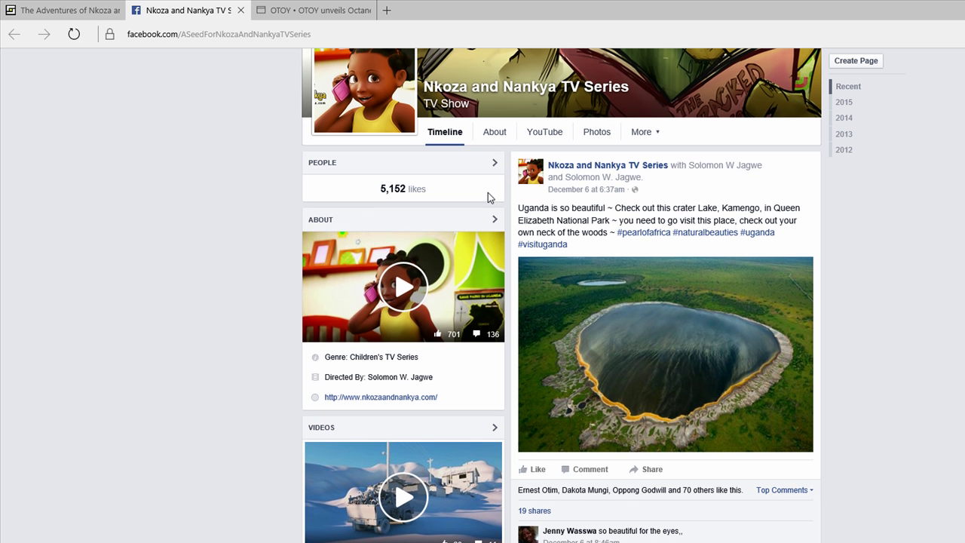
scroll(676, 309, "up", 1)
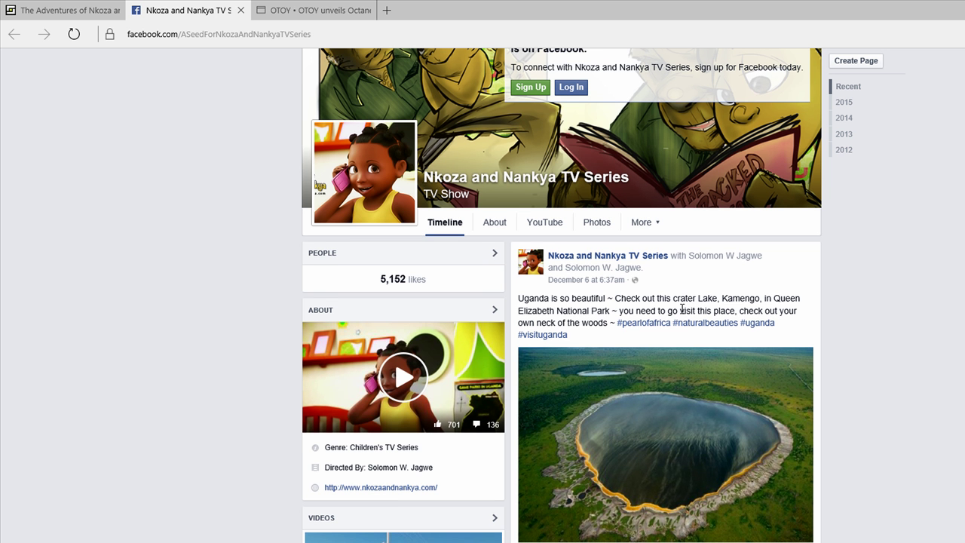
scroll(682, 309, "down", 1)
scroll(686, 317, "down", 2)
scroll(693, 328, "down", 4)
scroll(706, 339, "down", 2)
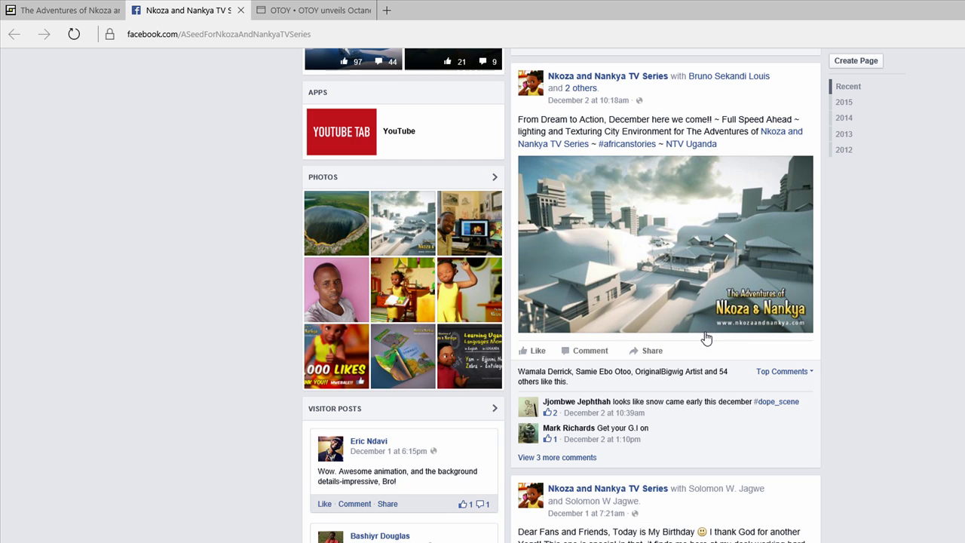